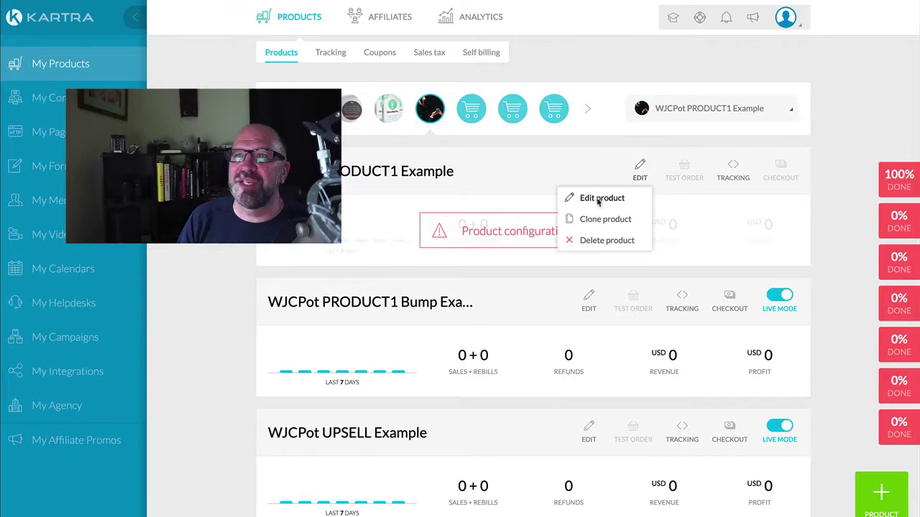
Edit the WJCPot PRODUCT1 Example product and rename it internally to "WJC Pottery Red Swirl Mate Gourd"
left_click(584, 201)
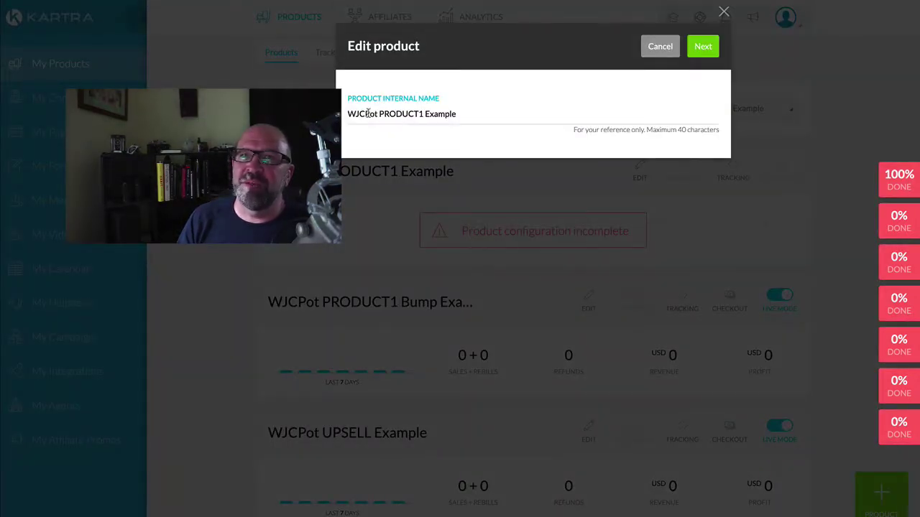
left_click_drag(365, 113, 511, 117)
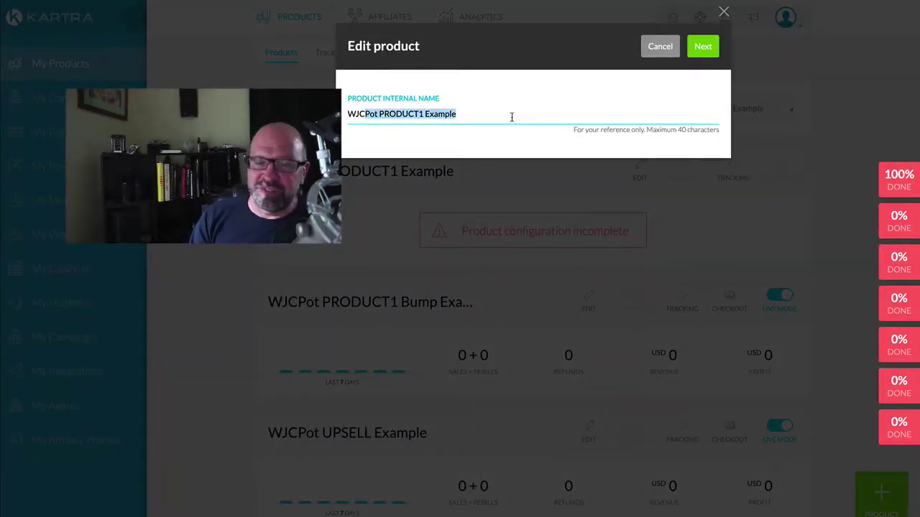
type("Pottery Red Swirl Mate Gour")
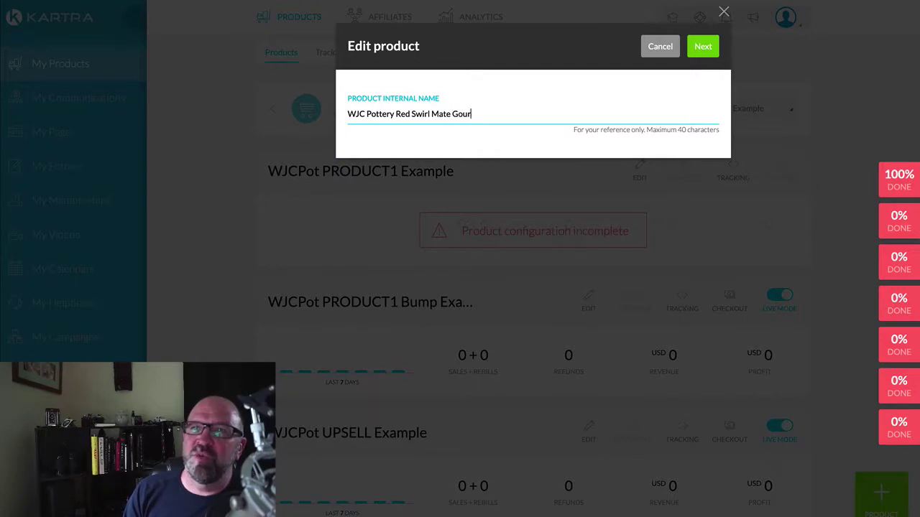
type("d")
left_click(703, 46)
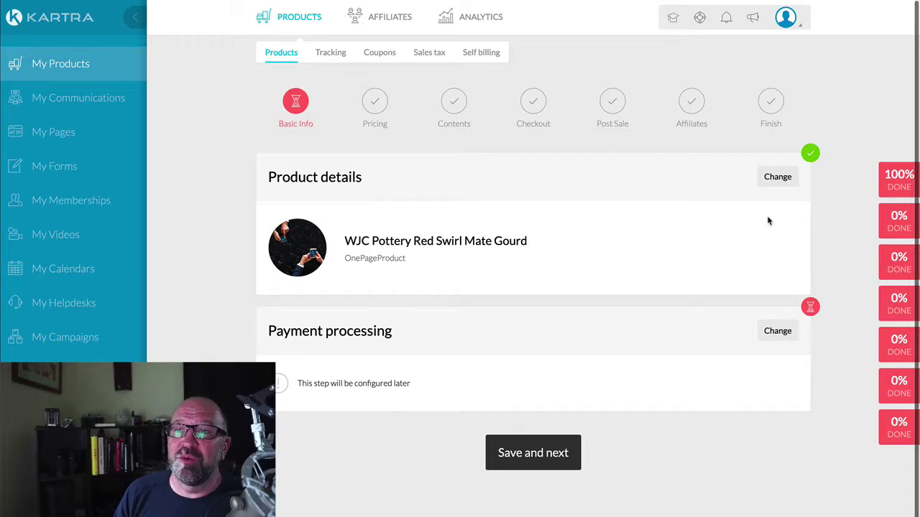
Save the product details as they are, defer the payment processing setup, and continue to the pricing stage
left_click(771, 181)
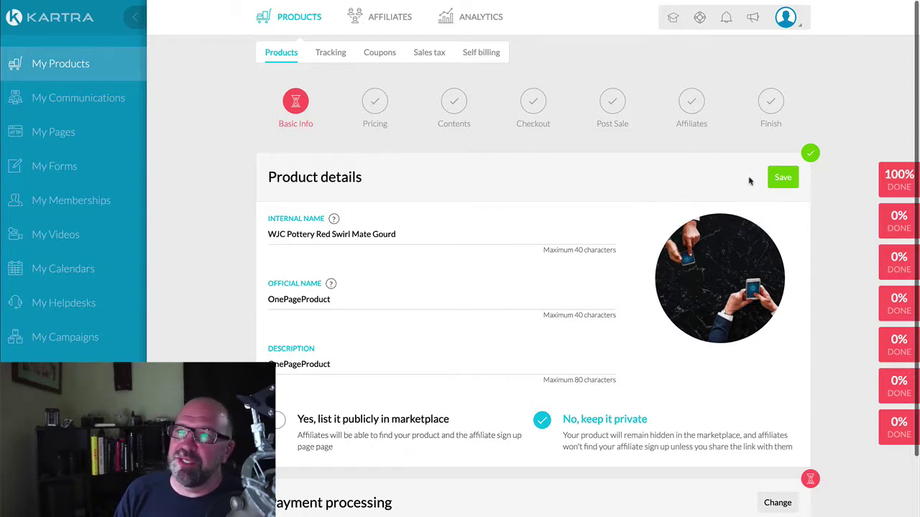
left_click(782, 177)
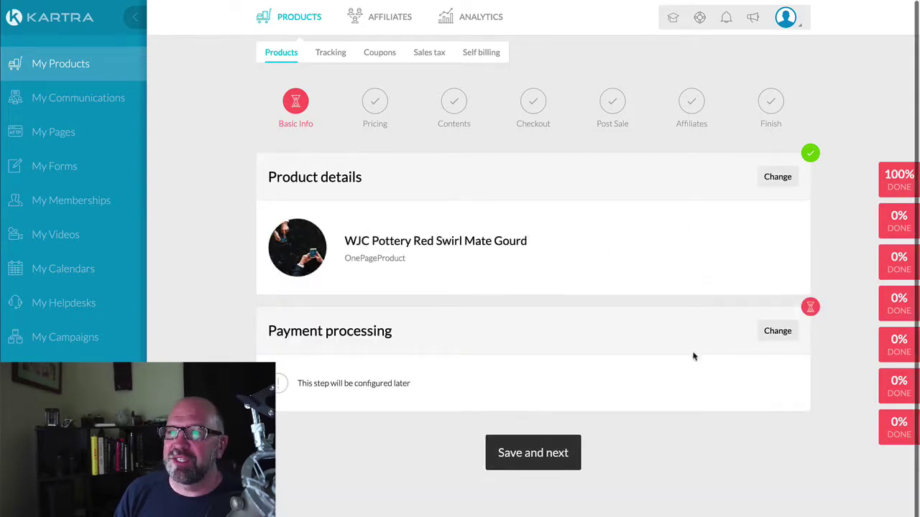
left_click(775, 332)
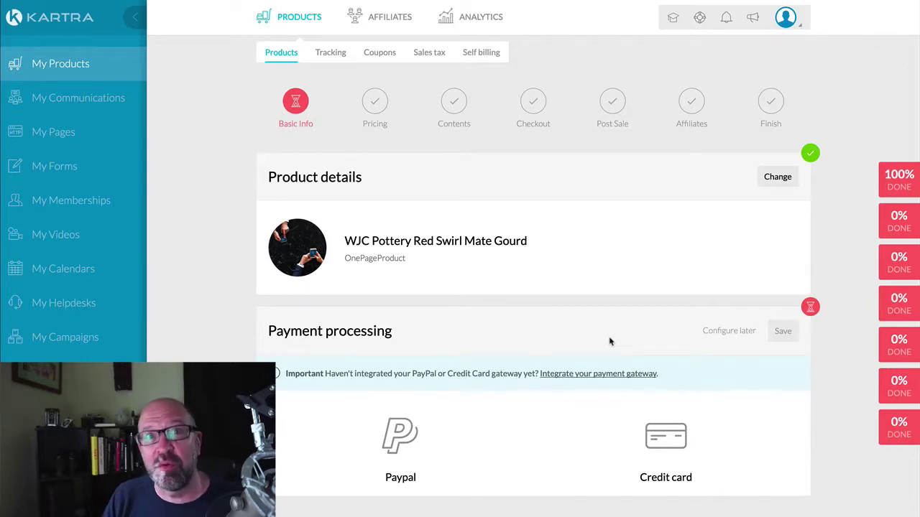
left_click(719, 330)
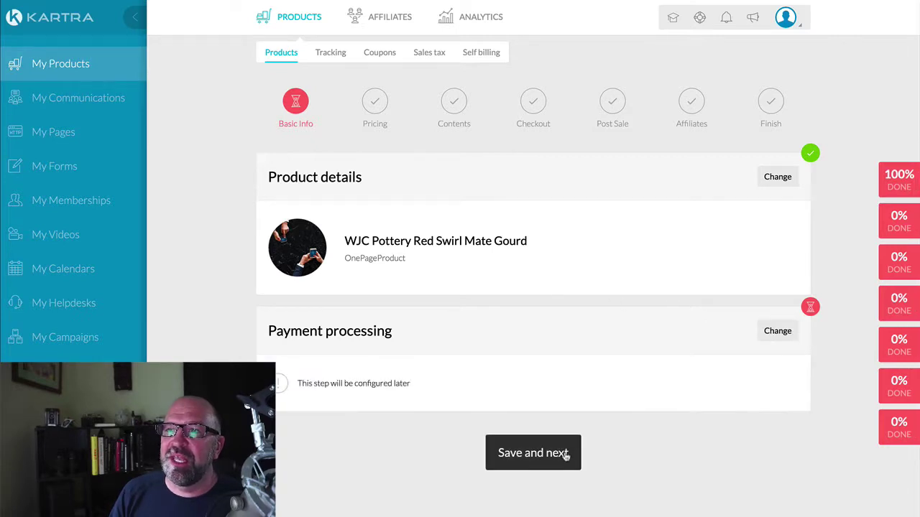
left_click(565, 455)
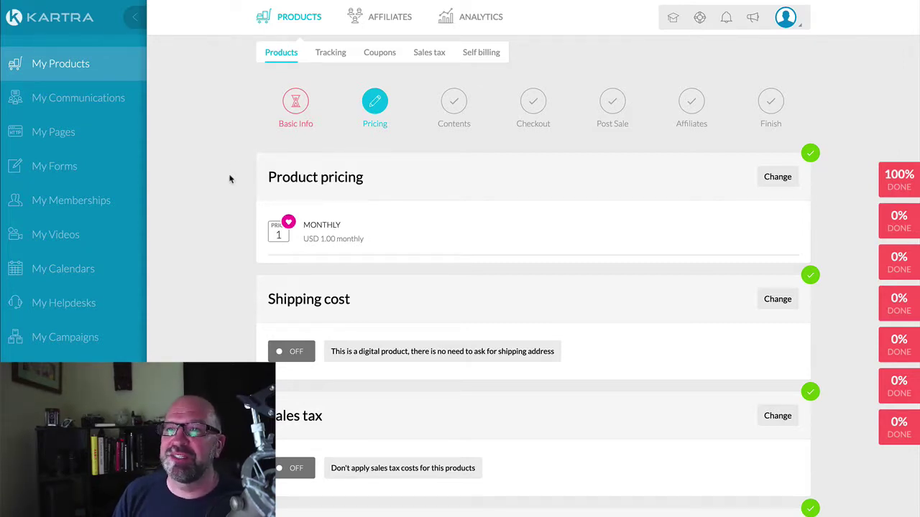
Switch the product's price point to a one time payment, save the pricing, and continue to the contents stage
left_click(775, 179)
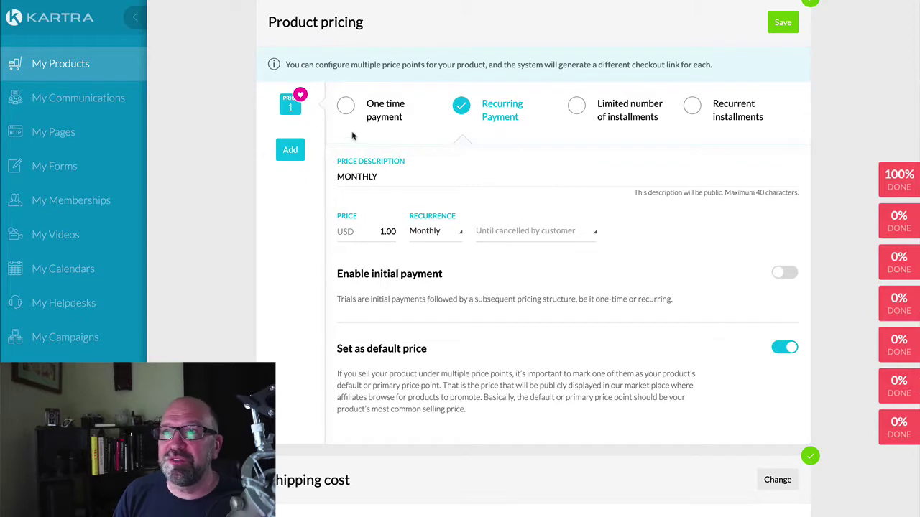
left_click(346, 108)
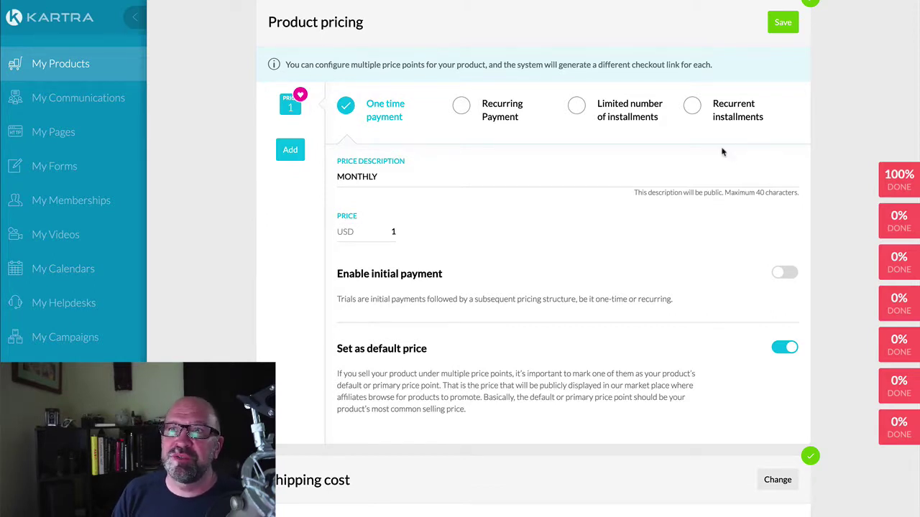
scroll(199, 343, "down", 5)
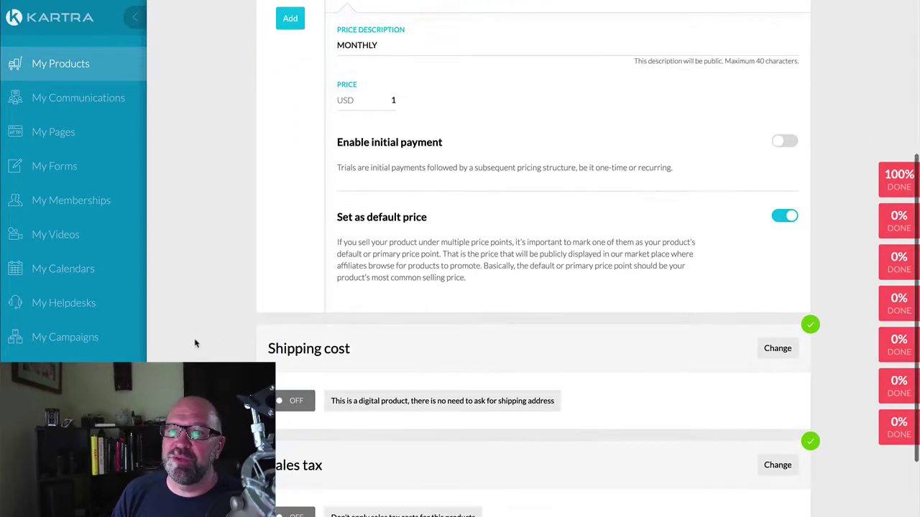
scroll(191, 344, "down", 1)
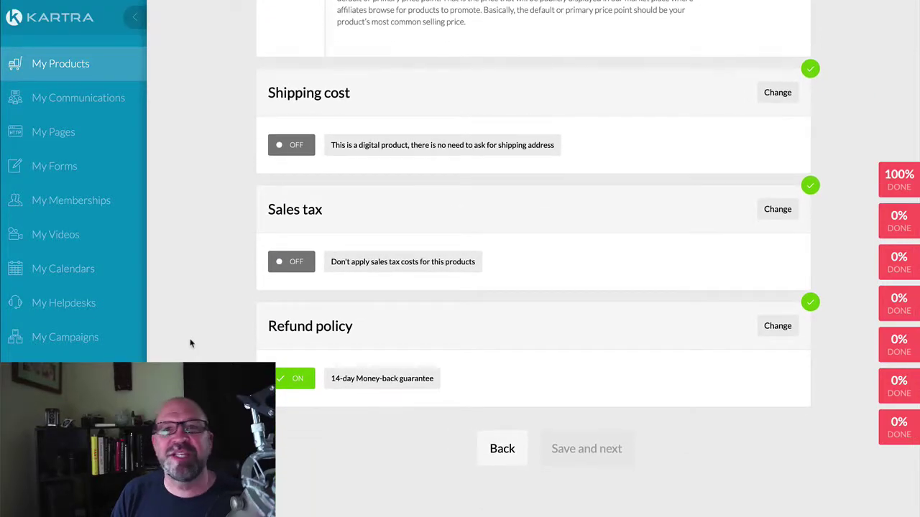
scroll(190, 344, "up", 6)
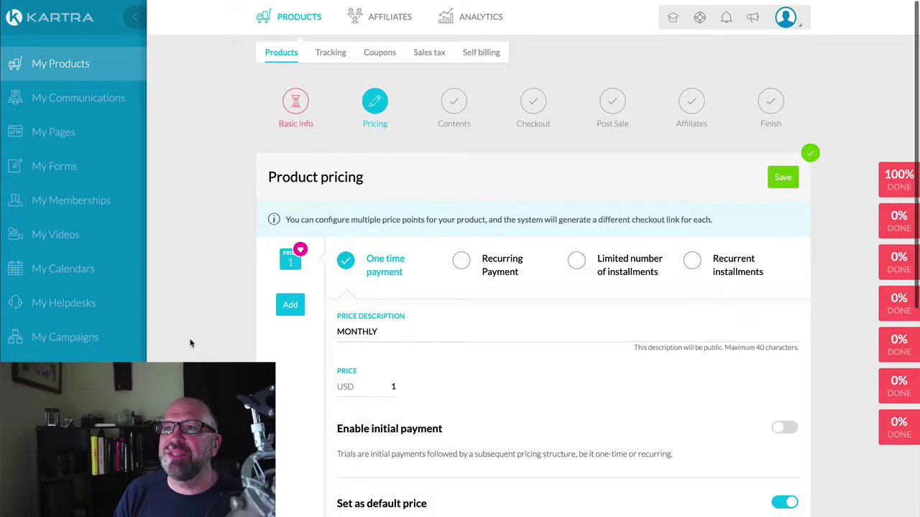
scroll(277, 355, "down", 7)
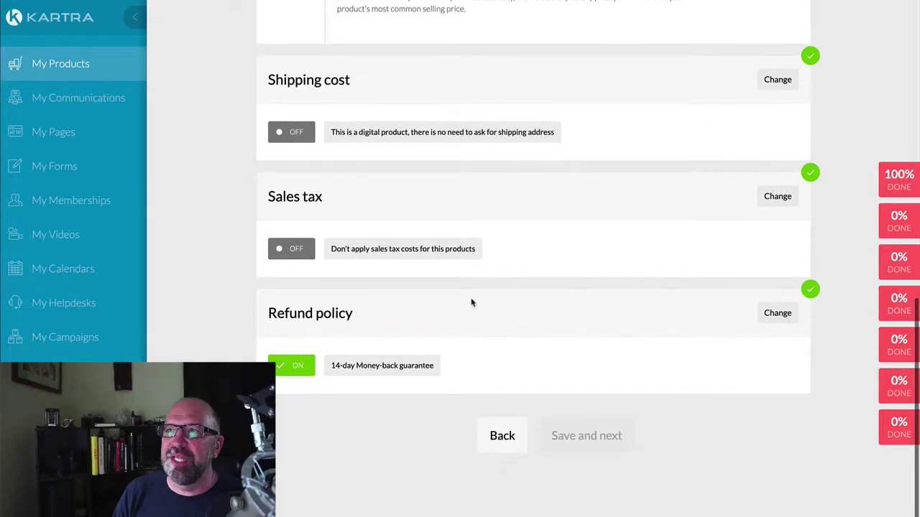
scroll(491, 295, "up", 2)
scroll(491, 295, "up", 4)
left_click(781, 53)
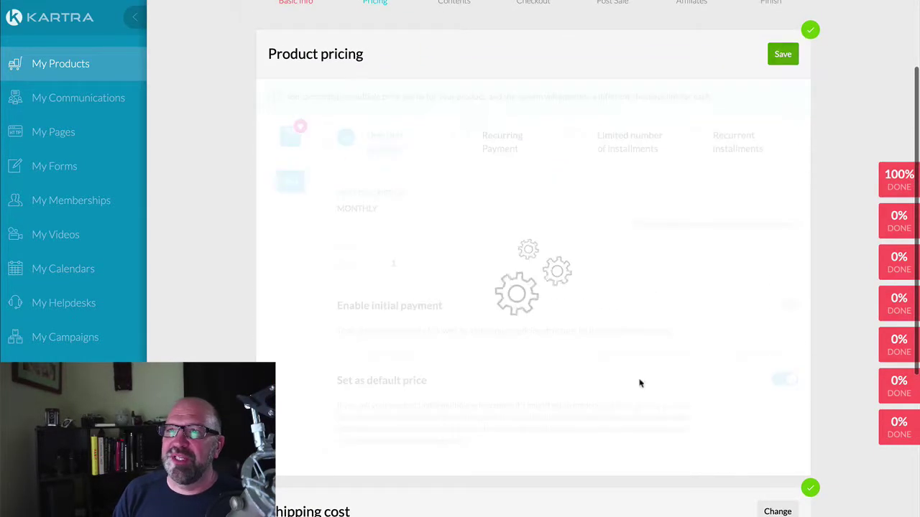
scroll(640, 381, "down", 6)
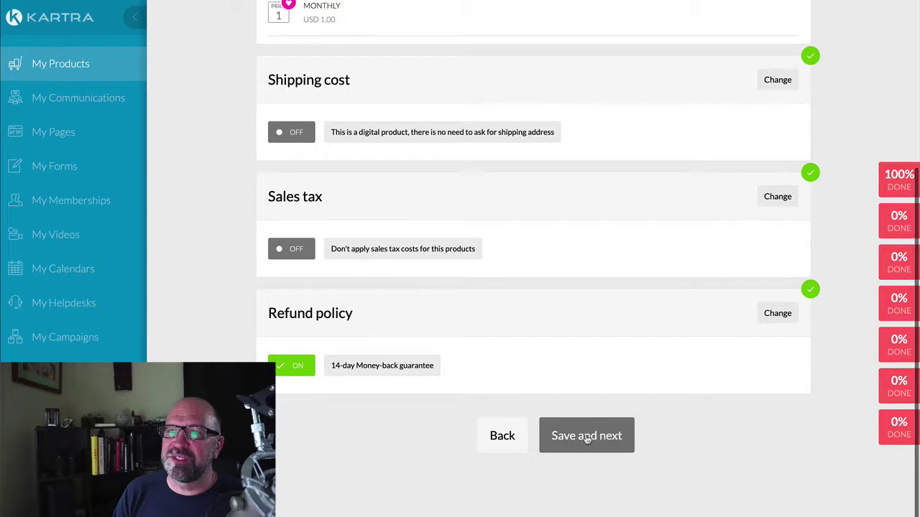
left_click(586, 440)
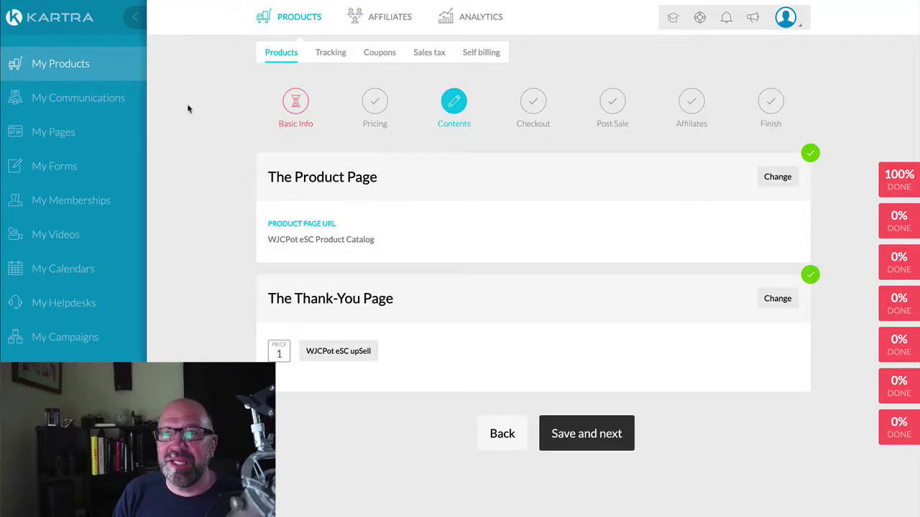
Keep the product and thank-you pages, review the checkout settings, and save through to the Post Sale stage
left_click(611, 434)
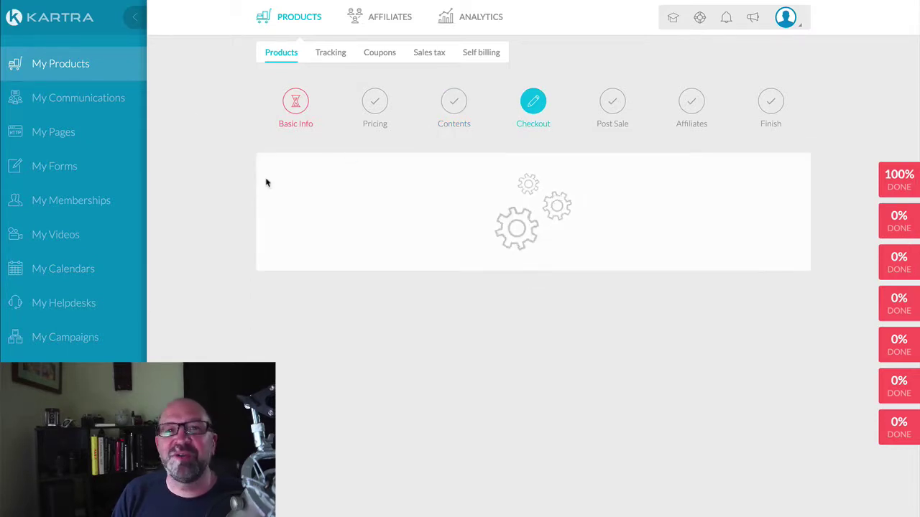
scroll(267, 181, "down", 5)
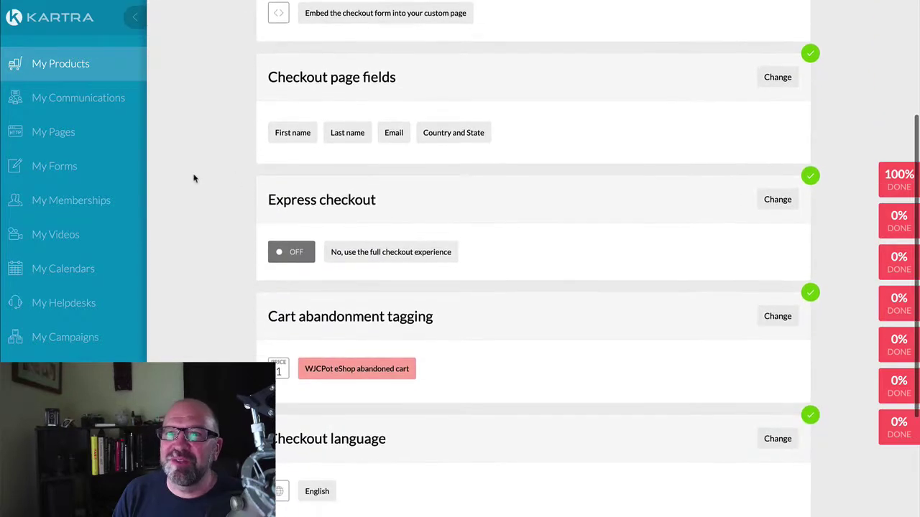
scroll(194, 178, "down", 5)
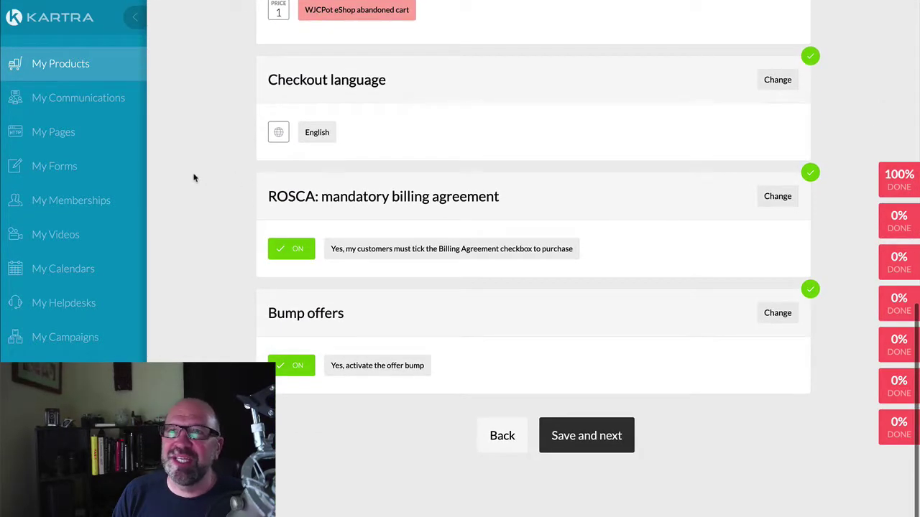
scroll(833, 479, "up", 2)
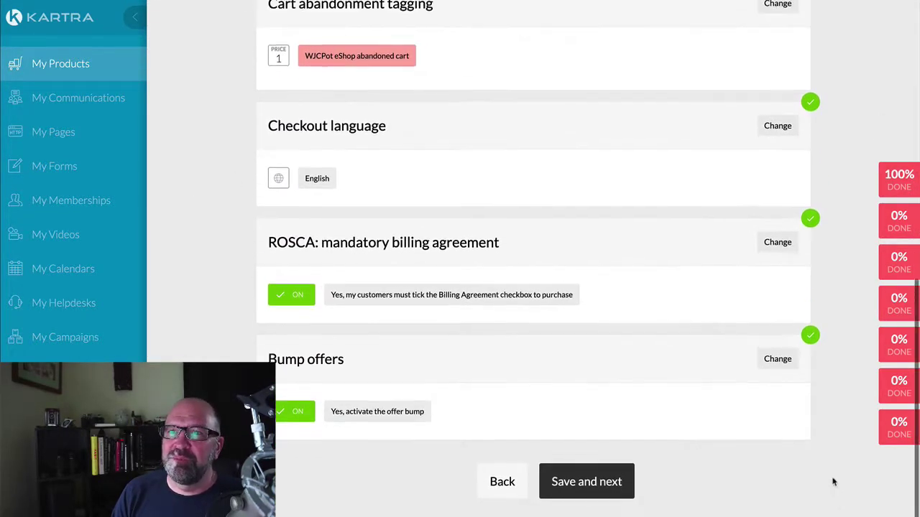
scroll(721, 486, "down", 2)
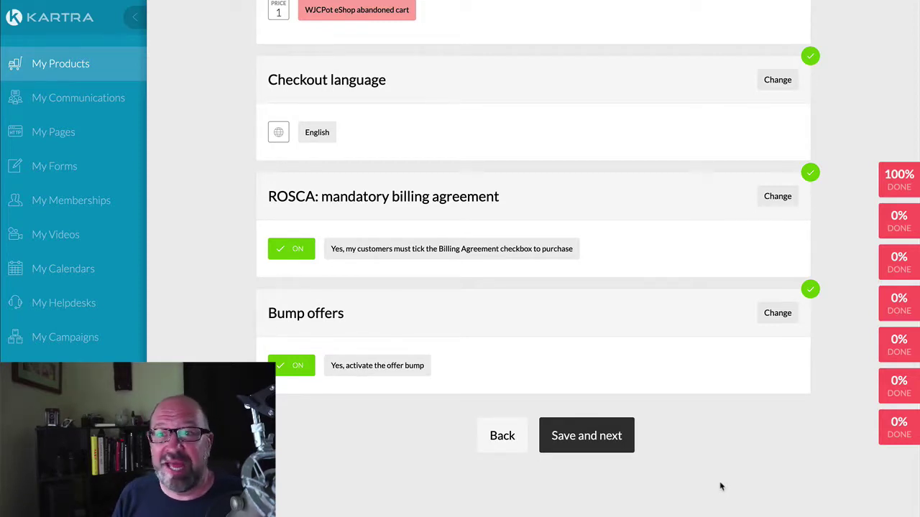
left_click(620, 446)
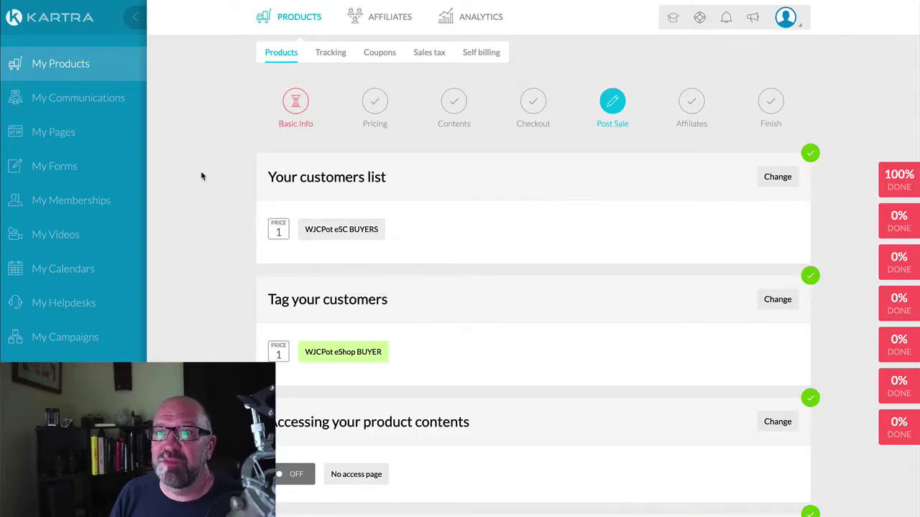
Review the product's post-sale settings, and view the asset checklist for the WJCPot WJC Pottery Example campaign
scroll(201, 188, "down", 3)
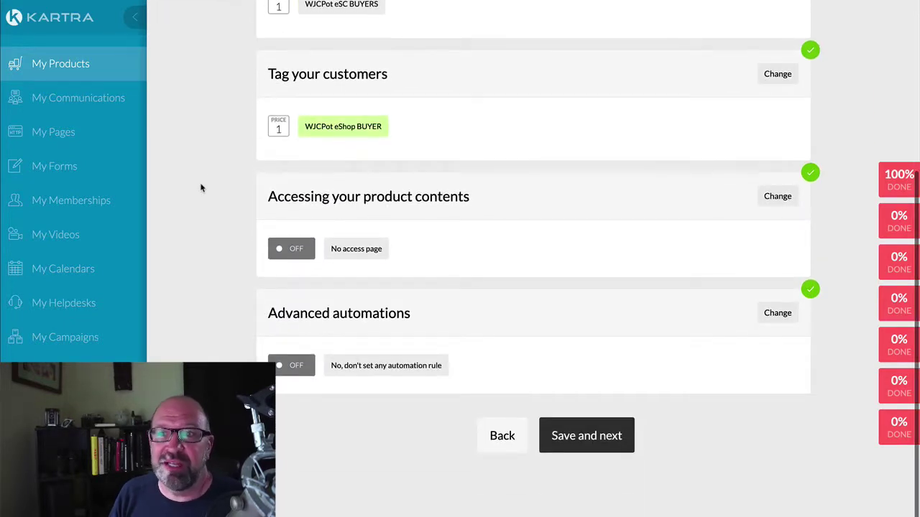
scroll(201, 188, "up", 3)
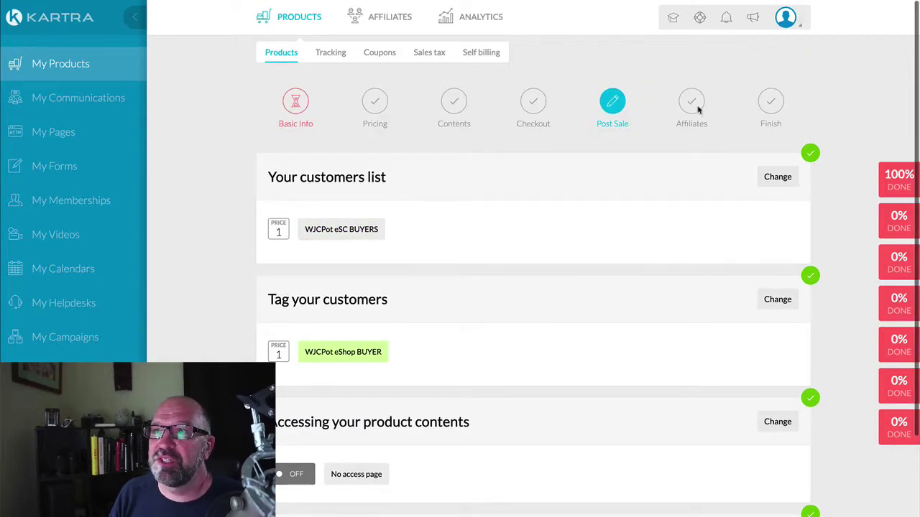
scroll(648, 350, "down", 3)
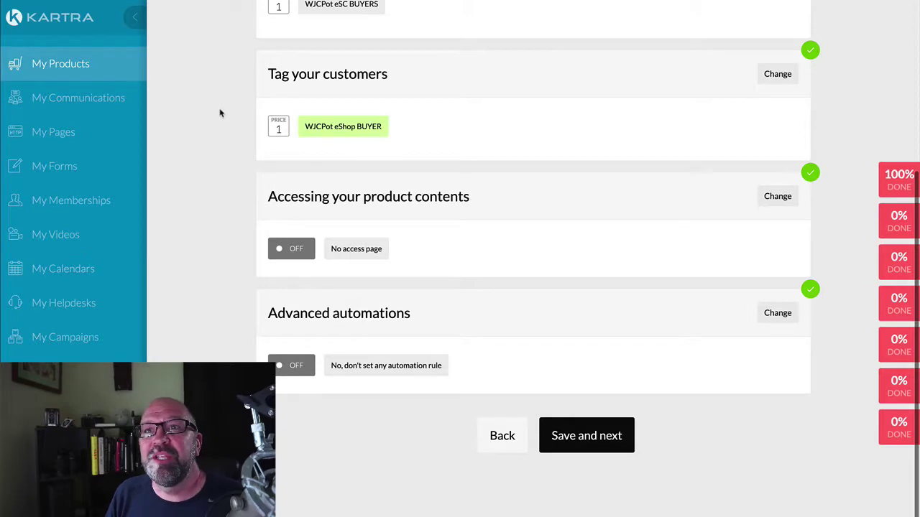
scroll(561, 465, "up", 3)
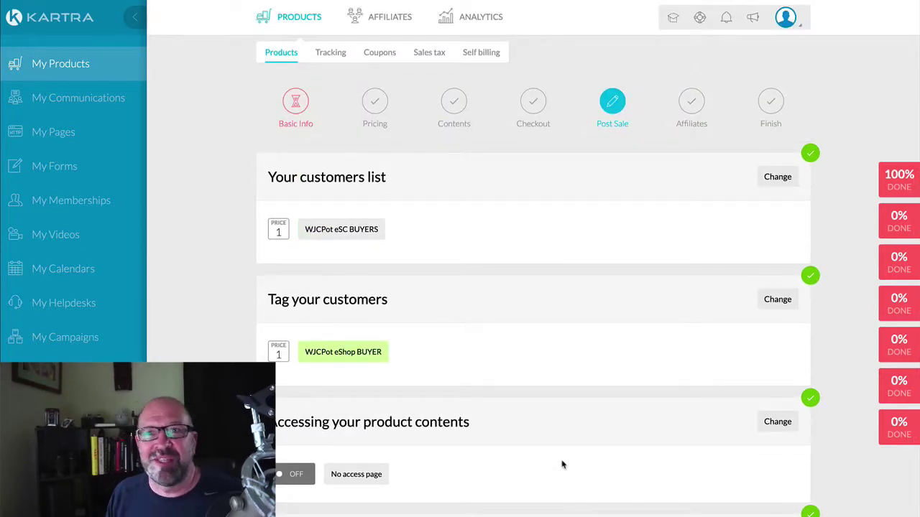
left_click(898, 427)
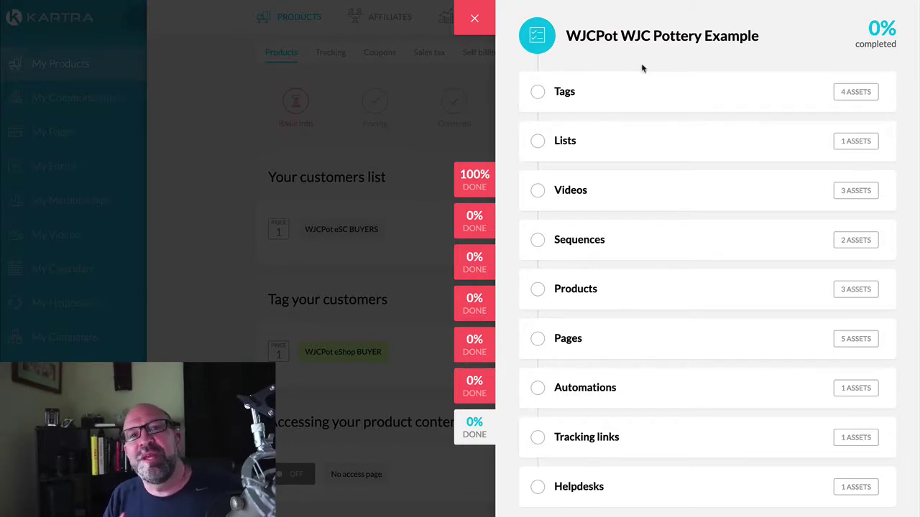
left_click(474, 6)
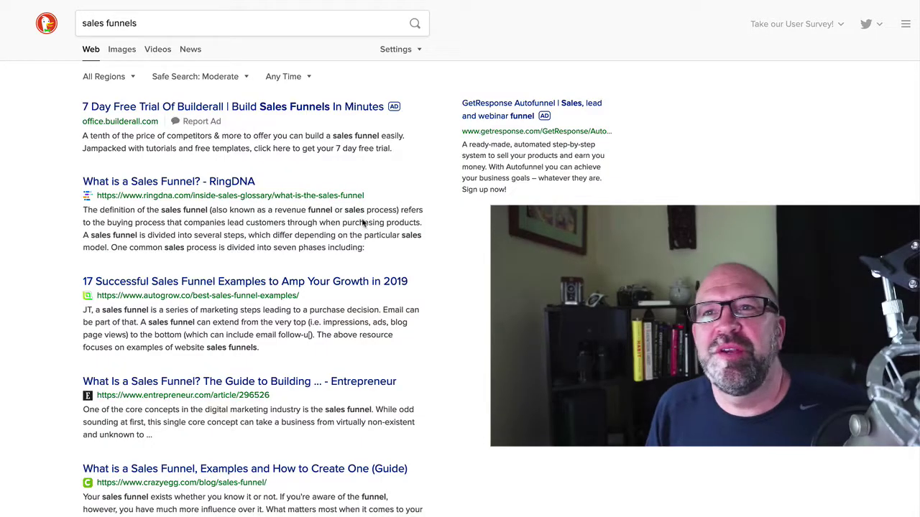
scroll(49, 88, "down", 1)
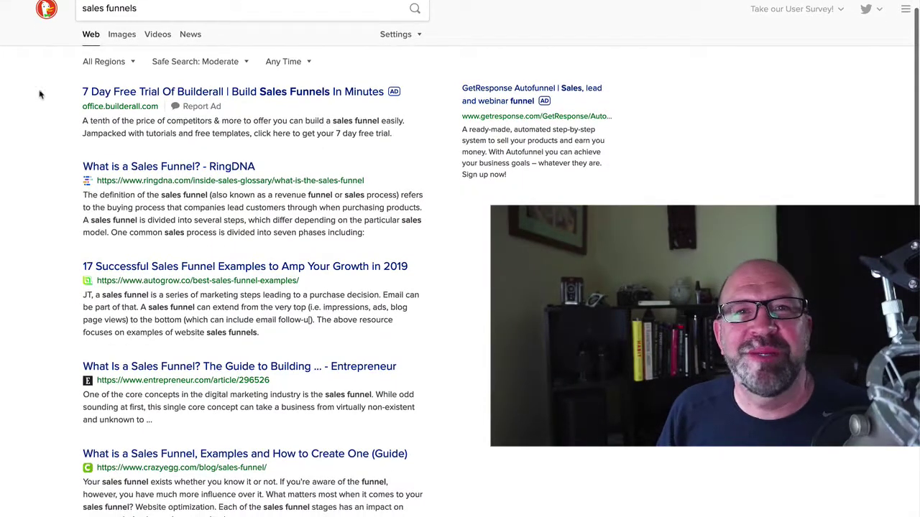
scroll(27, 99, "up", 1)
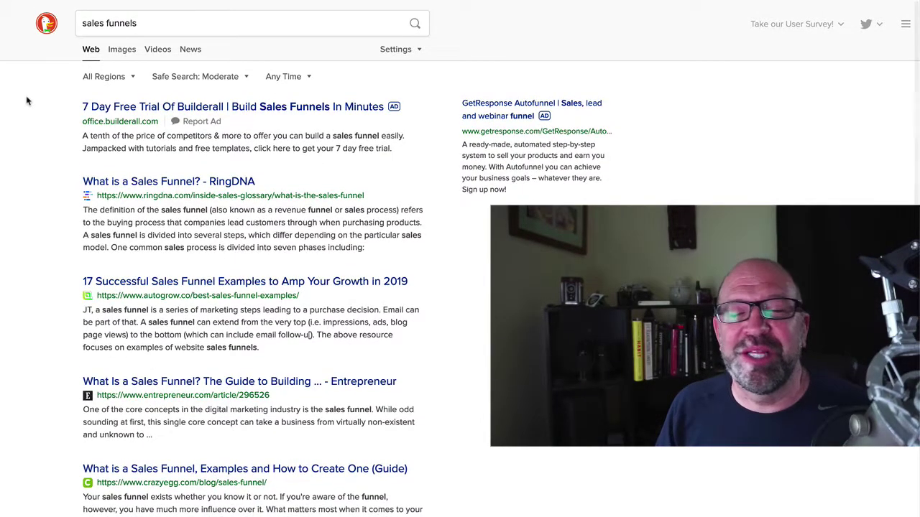
scroll(34, 86, "down", 1)
scroll(33, 95, "up", 1)
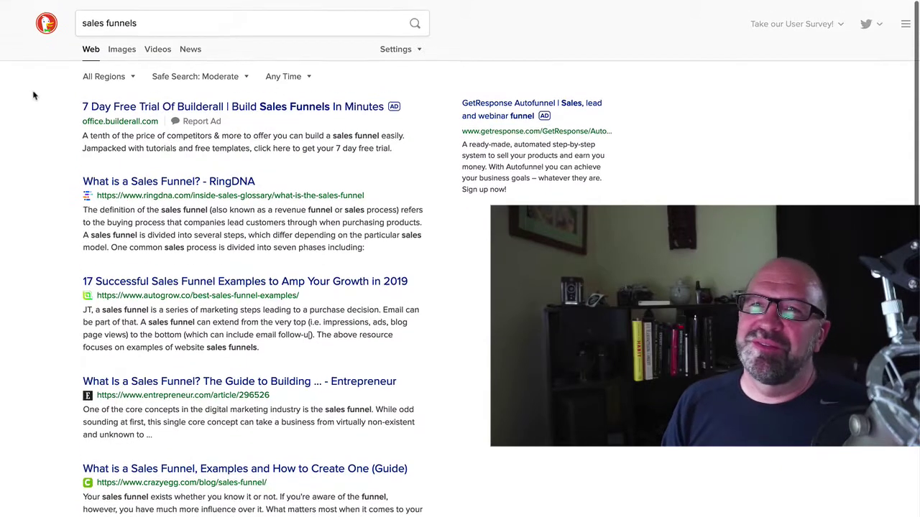
left_click(149, 23)
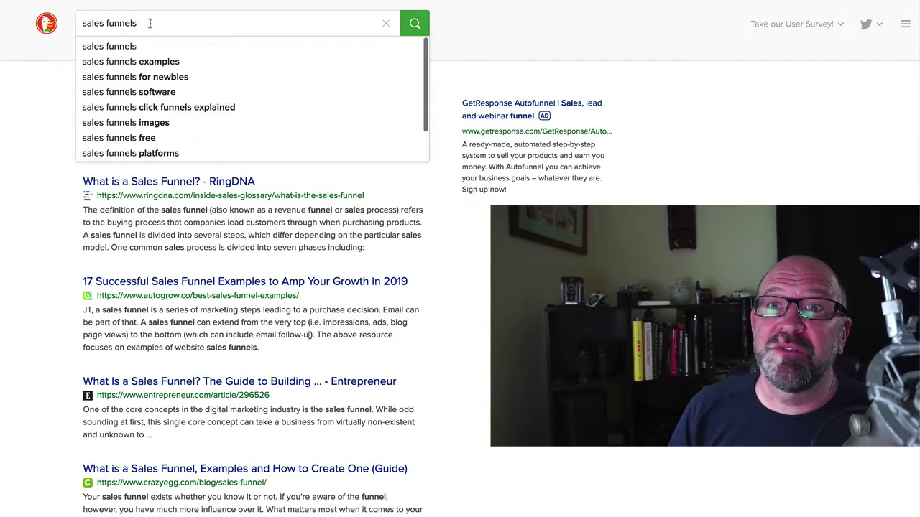
left_click(37, 89)
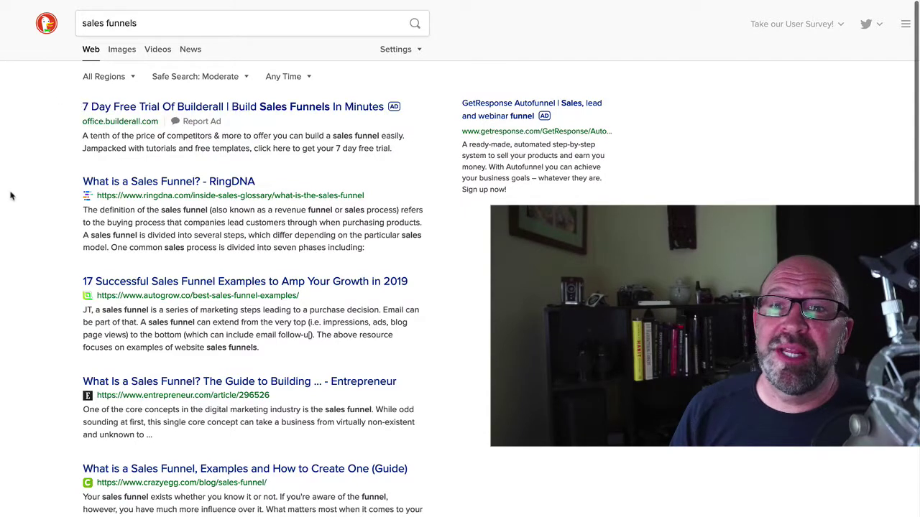
Look through the web search results for sales funnels, from the first guides down to the end of the list
scroll(24, 207, "down", 2)
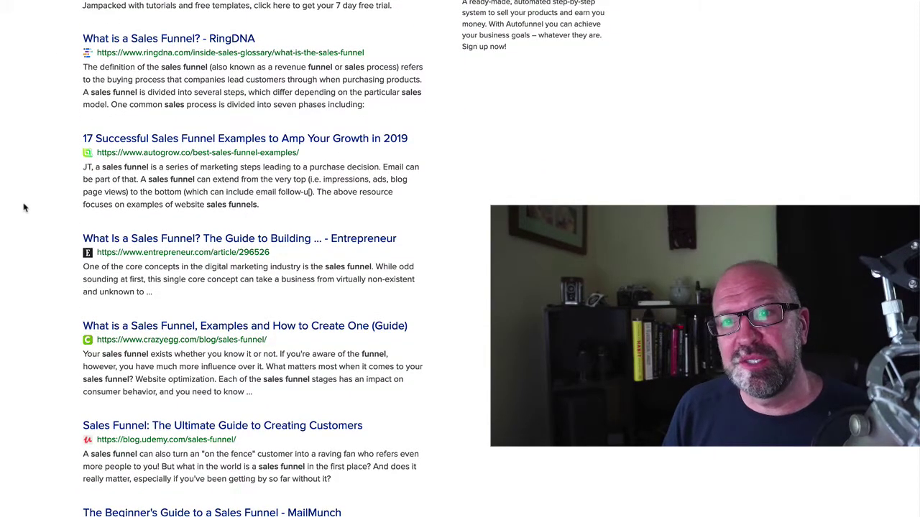
scroll(24, 208, "down", 3)
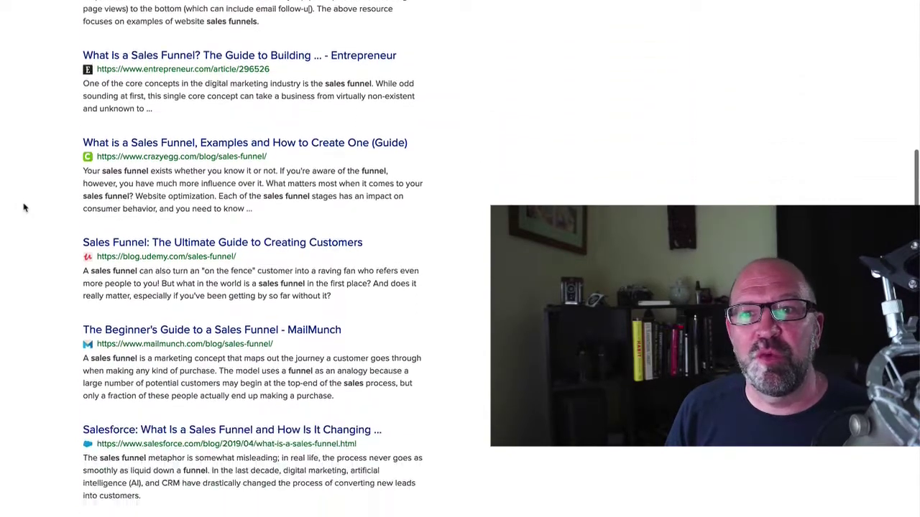
scroll(24, 207, "down", 2)
scroll(24, 208, "down", 3)
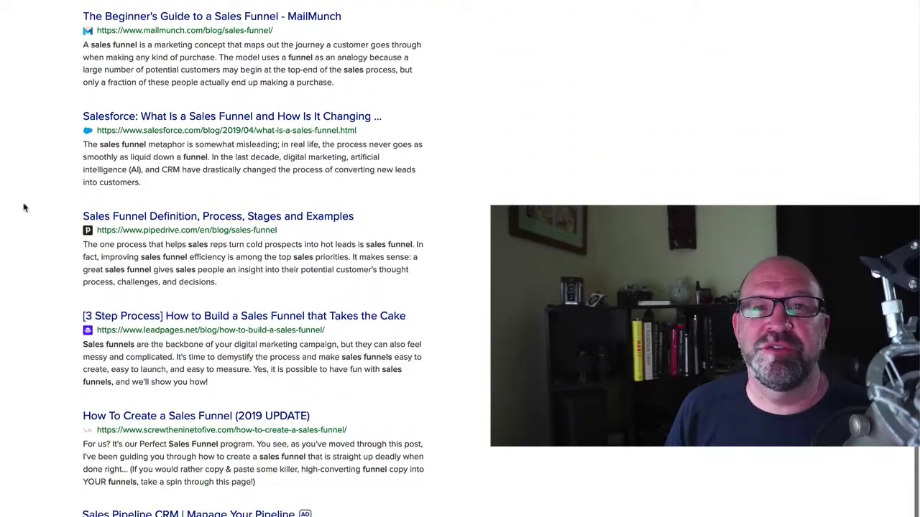
scroll(23, 208, "down", 1)
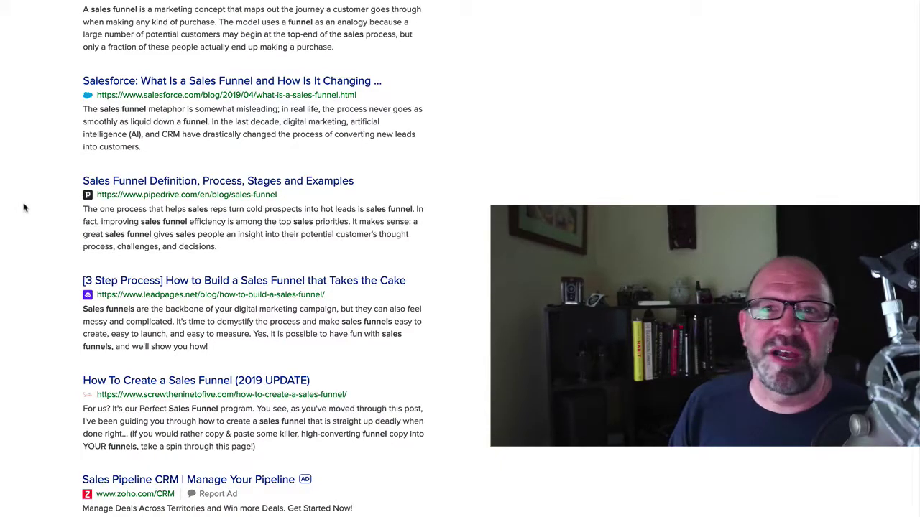
Replace the sales funnels query with "email marketing" and run the web search
scroll(24, 208, "up", 7)
left_click_drag(136, 24, 78, 25)
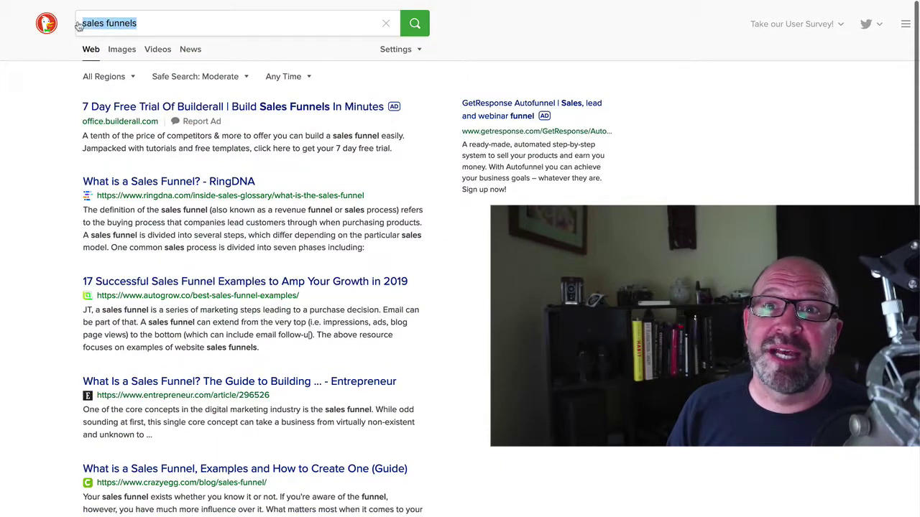
type("email")
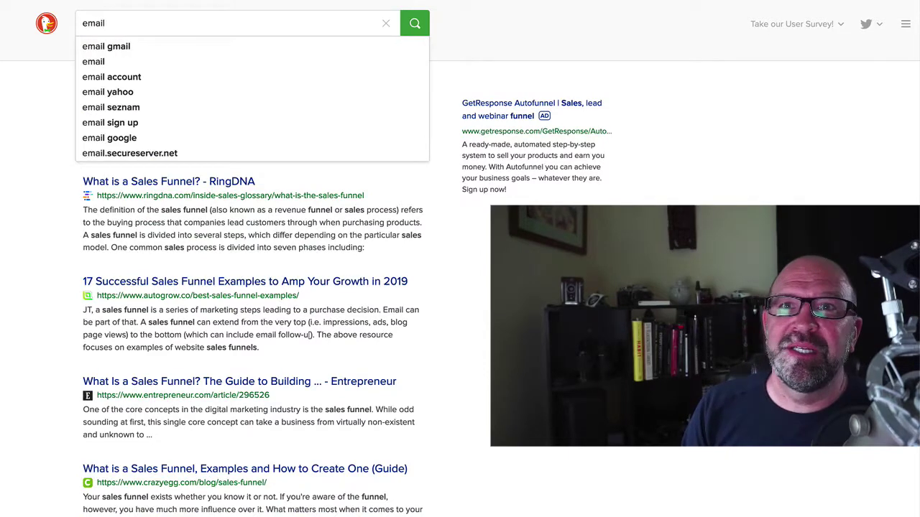
type(" marketing")
key("Return")
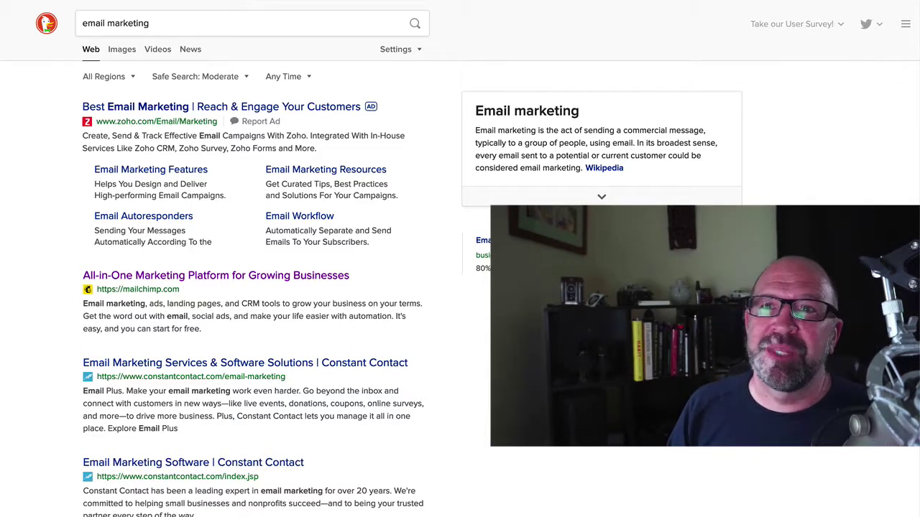
Clear the email marketing query from the web search field
left_click(147, 23)
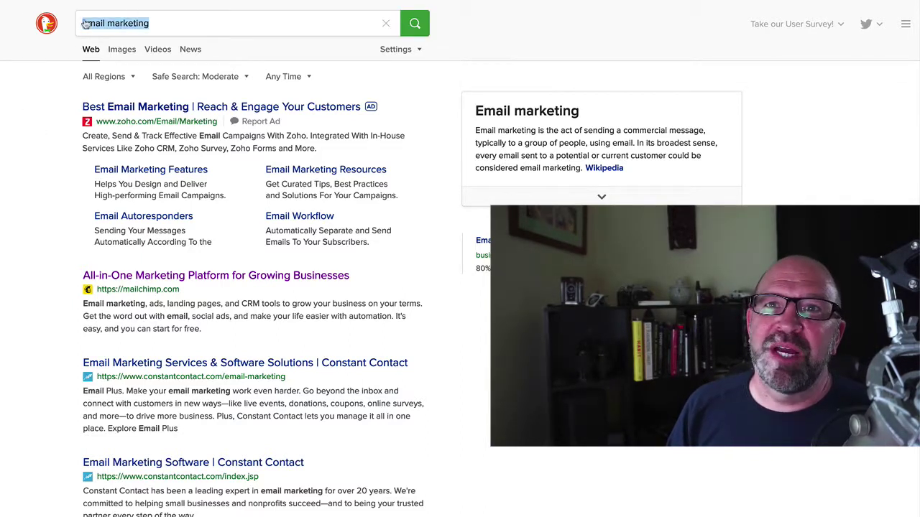
type("aut")
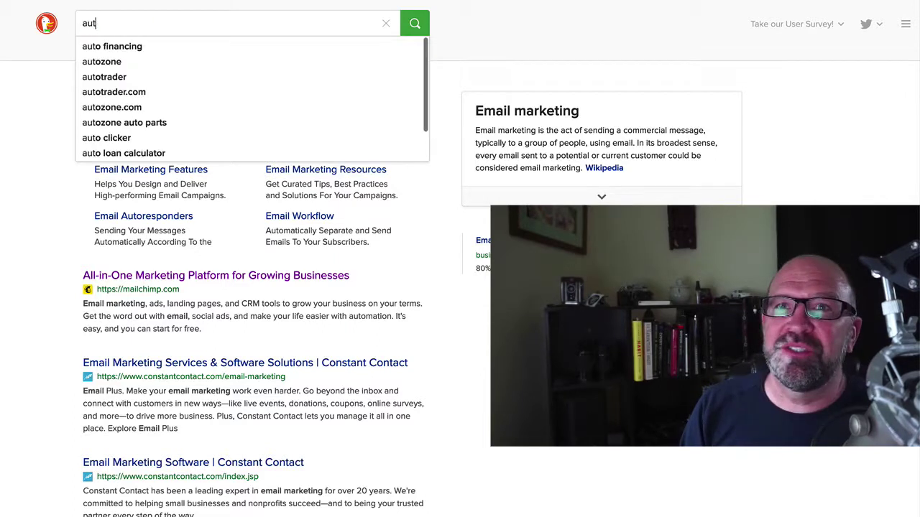
key("BackSpace")
key("BackSpace")
key("BackSpace")
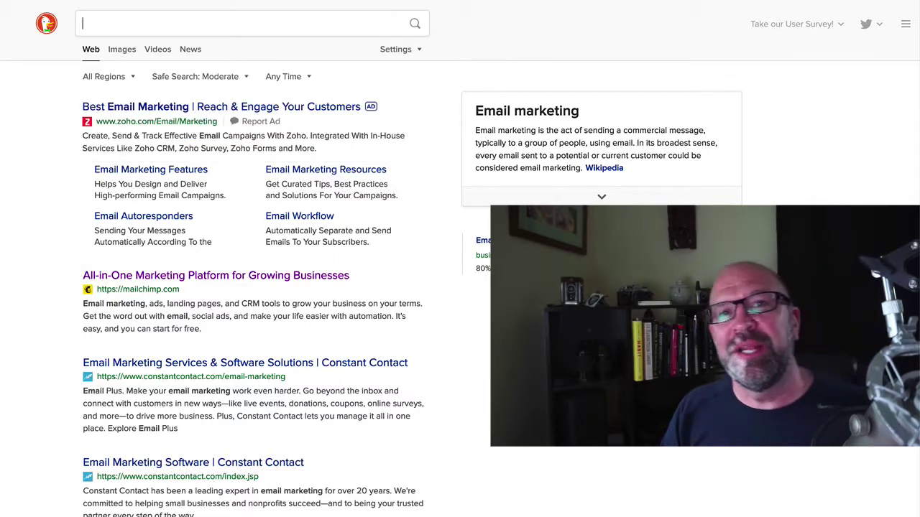